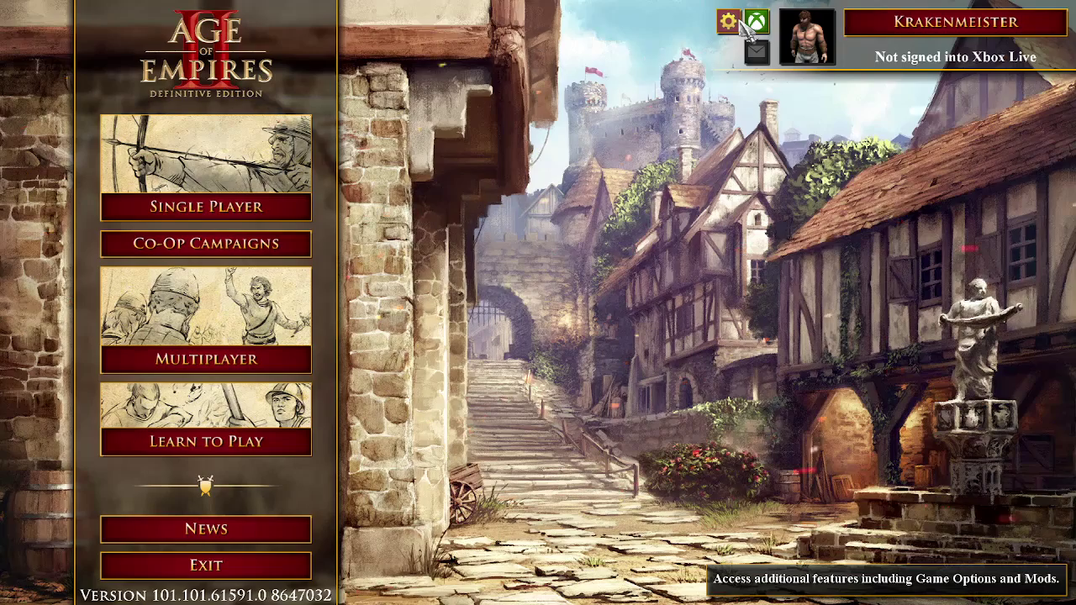
- Open the Mod Manager from the gear menu's Mods entry and show the Browse Mods tab
click(738, 27)
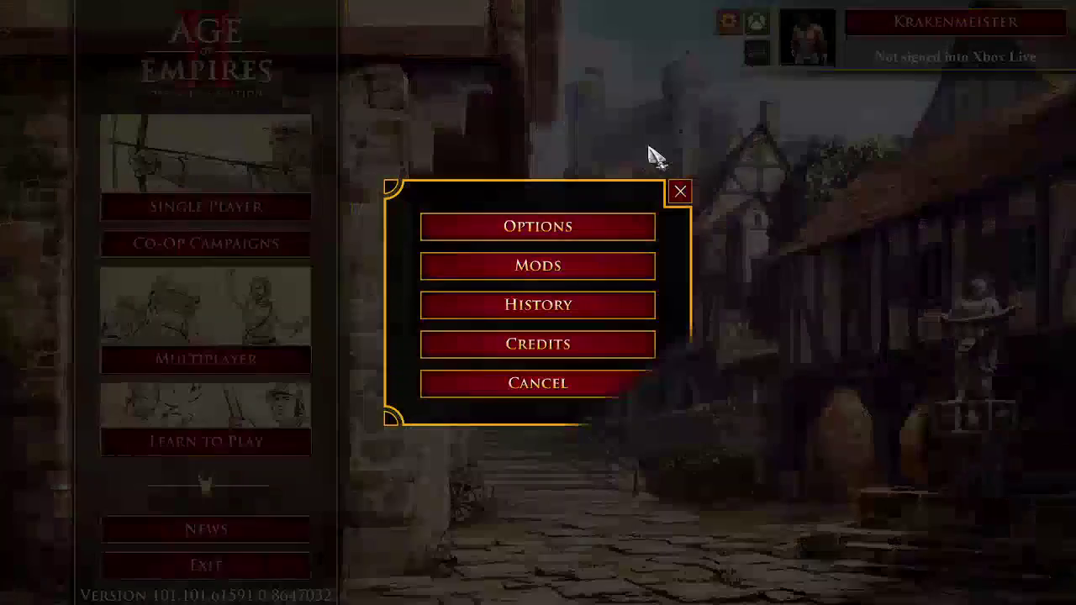
click(558, 278)
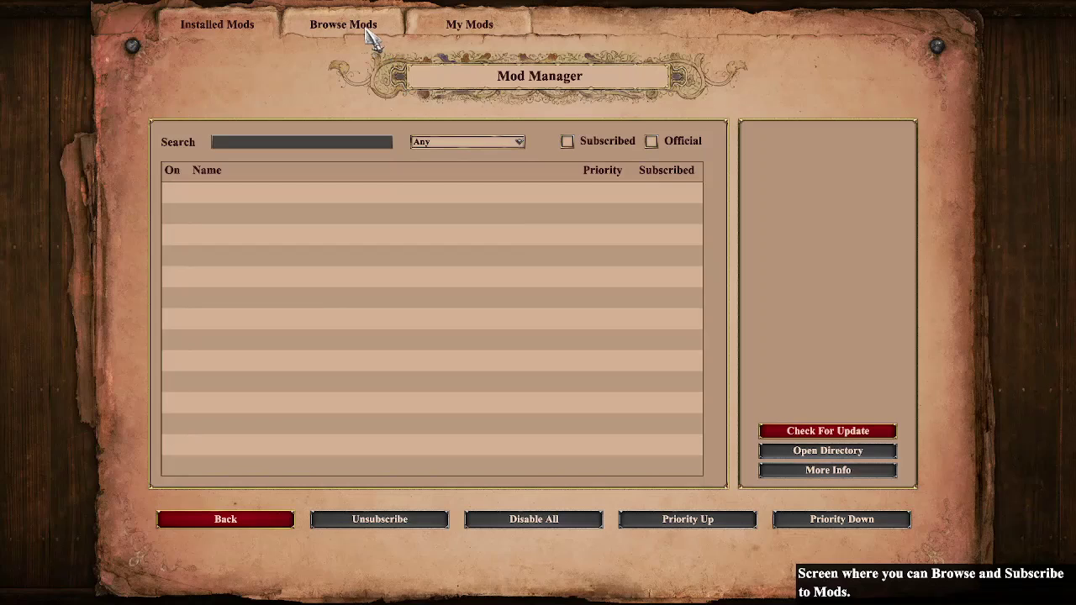
click(371, 35)
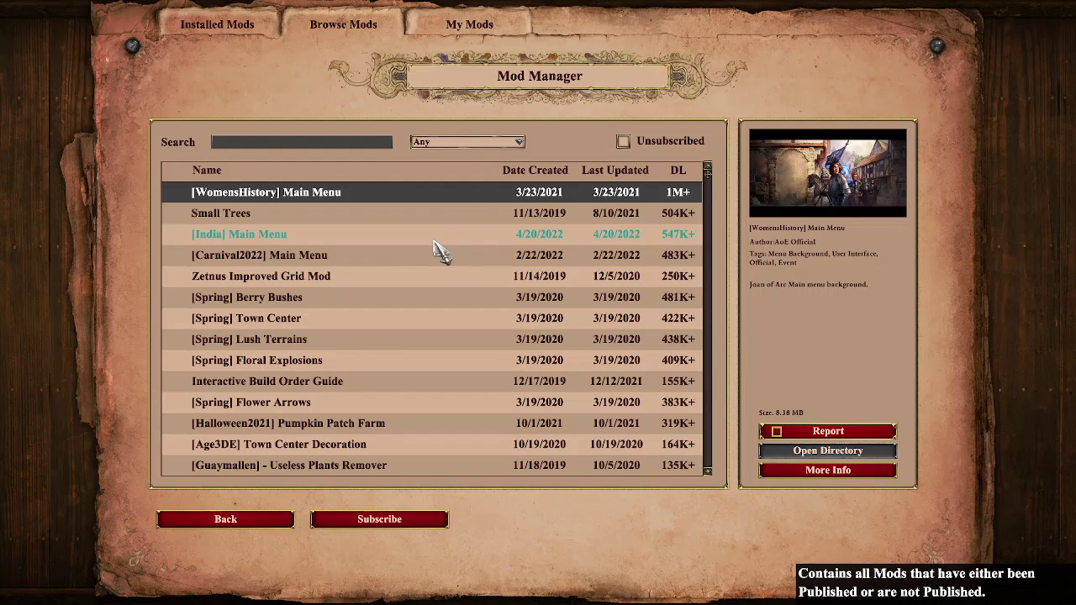
- Subscribe to the [WomensHistory] Main Menu mod and open its resources folder
click(384, 523)
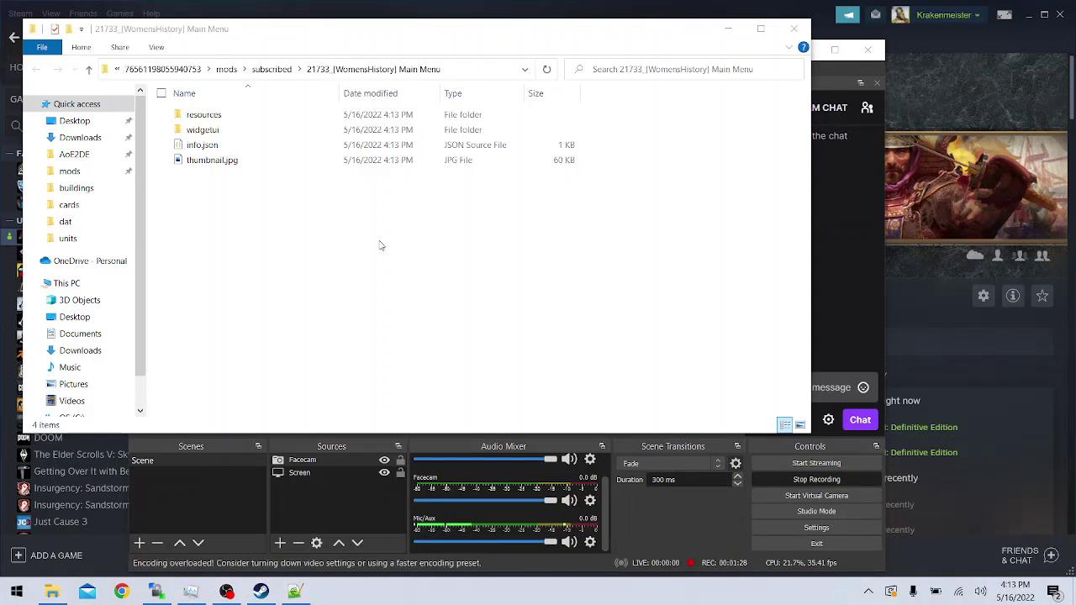
double_click(236, 122)
- Go down through _common\wpfg\resources\mainmenu and open mainmenu_bg.jpg in Photos
double_click(235, 123)
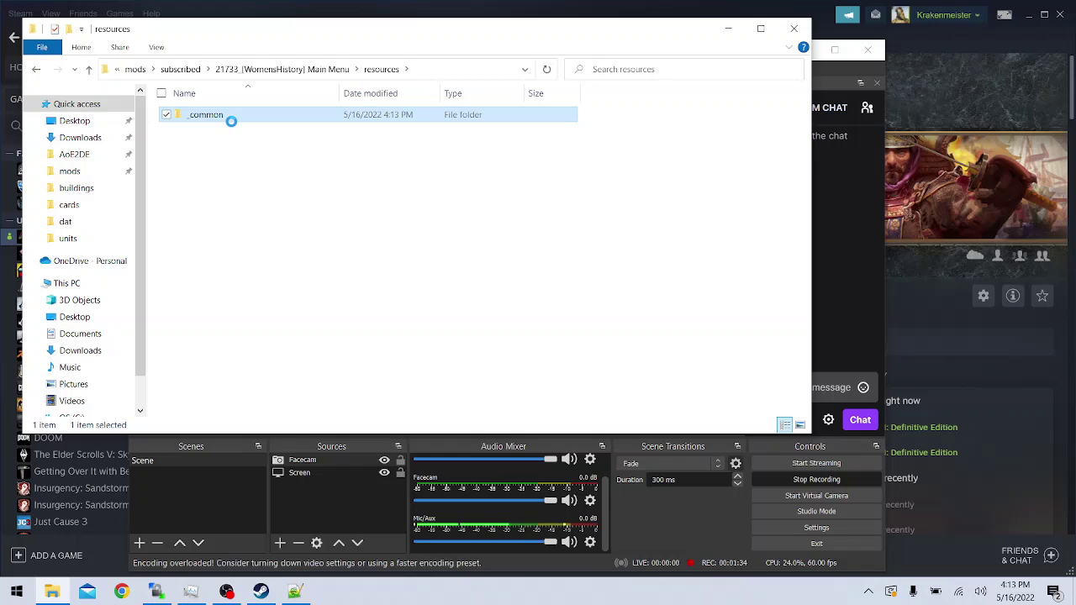
double_click(233, 123)
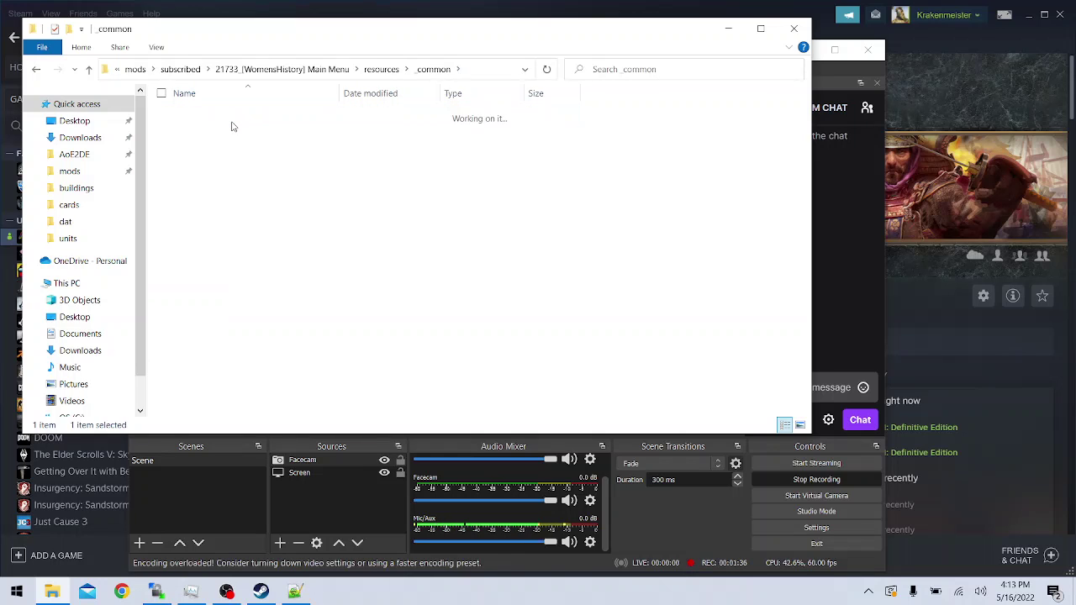
click(233, 122)
double_click(233, 123)
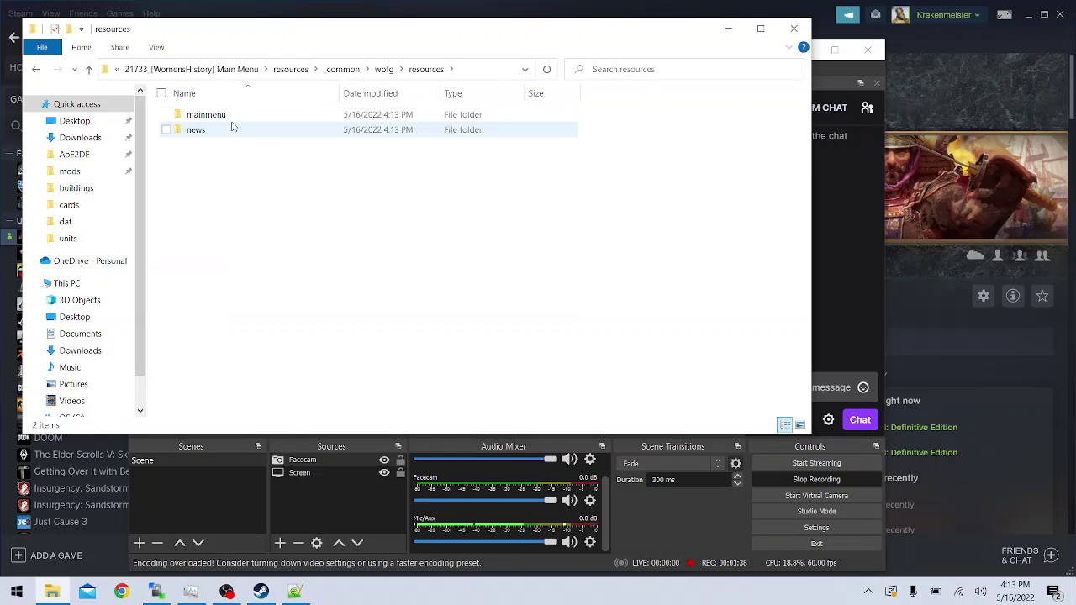
double_click(233, 118)
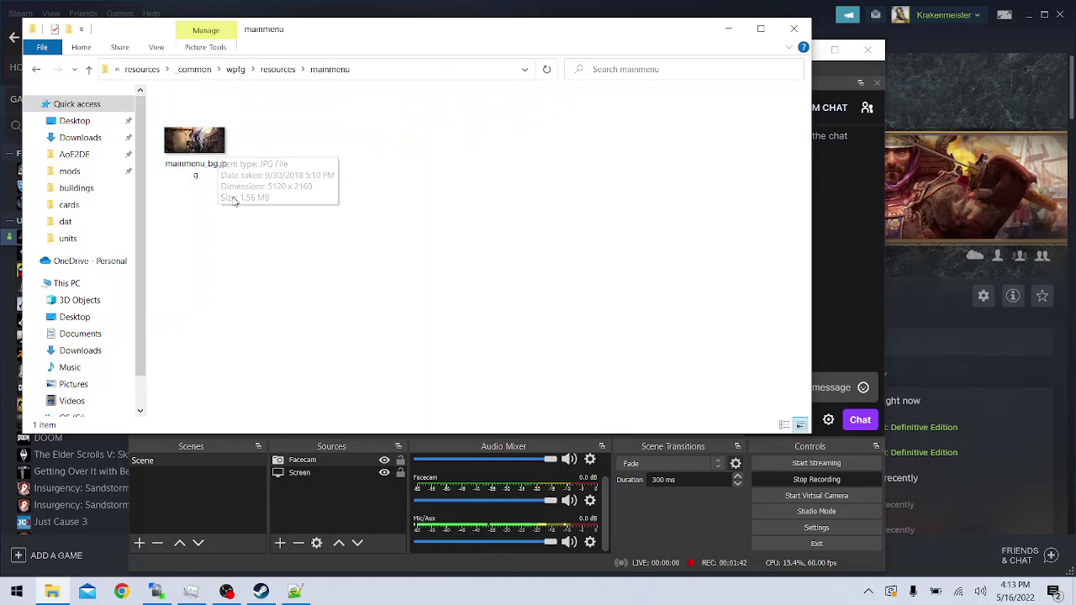
click(199, 147)
double_click(199, 145)
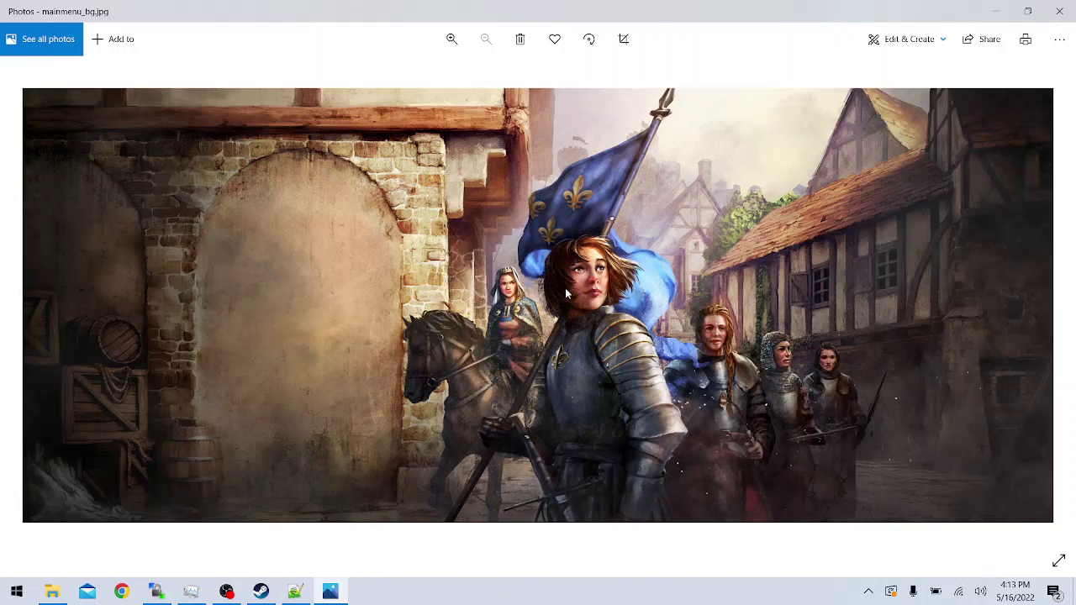
- Close Photos after viewing the mod's Joan of Arc background
click(1059, 11)
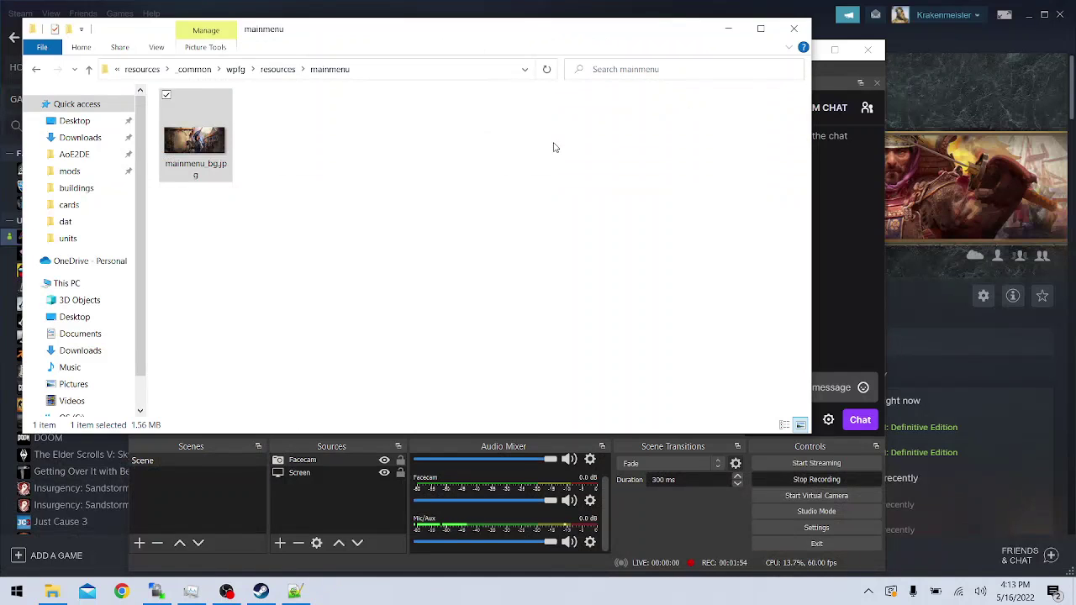
- Climb the address-bar breadcrumbs from mainmenu back up to the subscribed folder
click(514, 174)
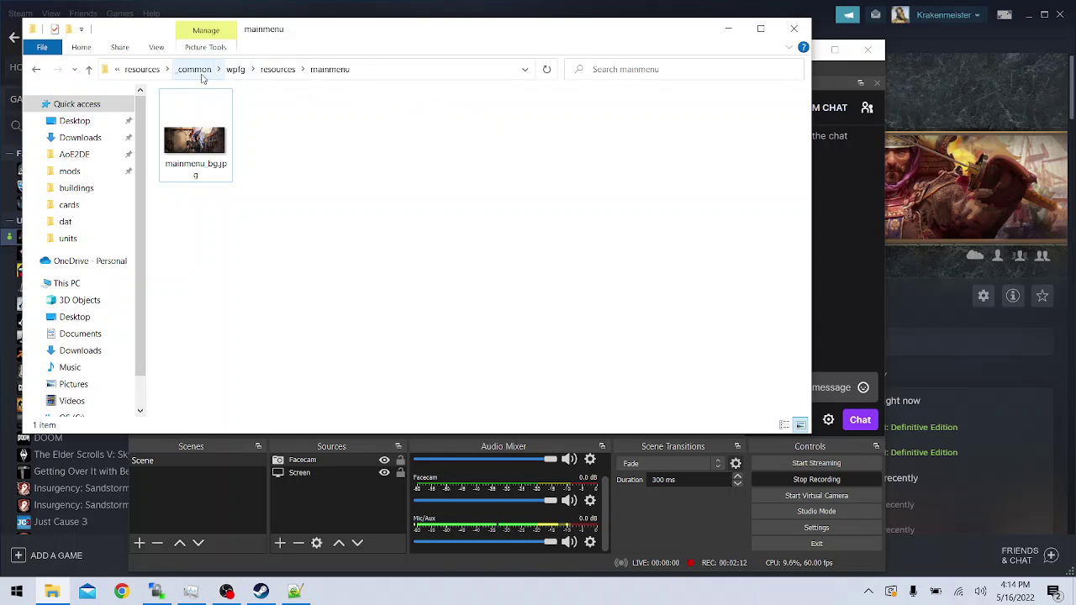
click(277, 70)
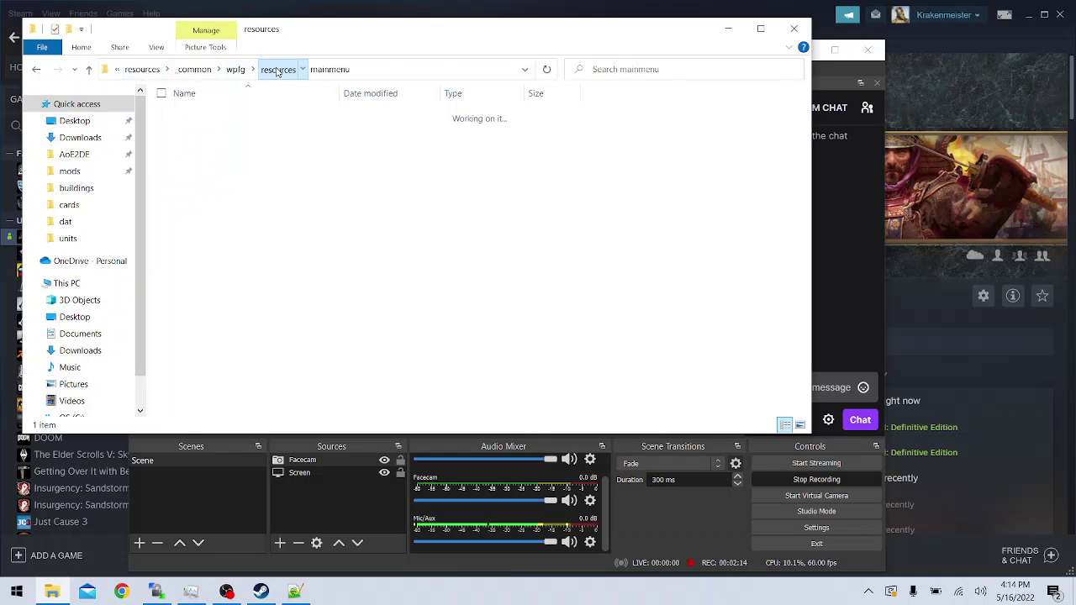
click(389, 70)
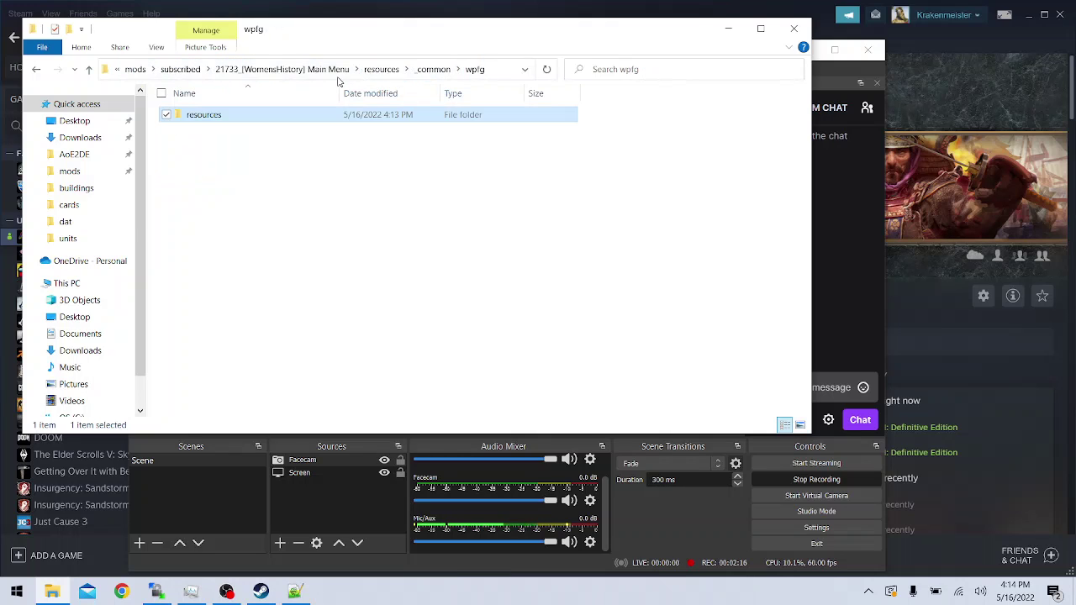
click(401, 70)
click(381, 70)
click(265, 69)
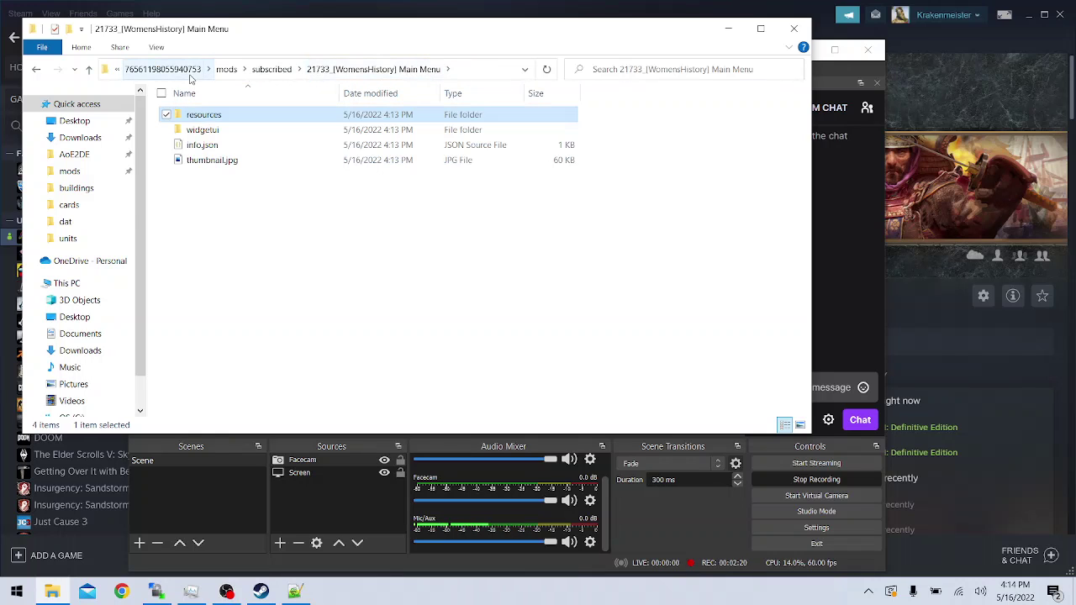
click(271, 70)
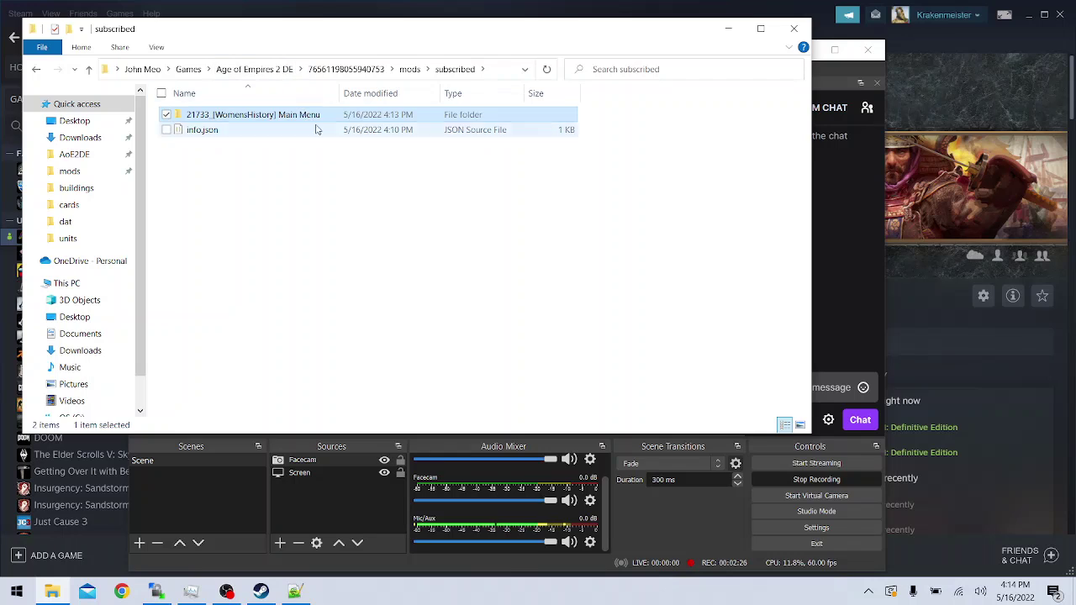
- Return to the mods folder with local, subscribed and mod-status.json, then switch to Steam
click(411, 70)
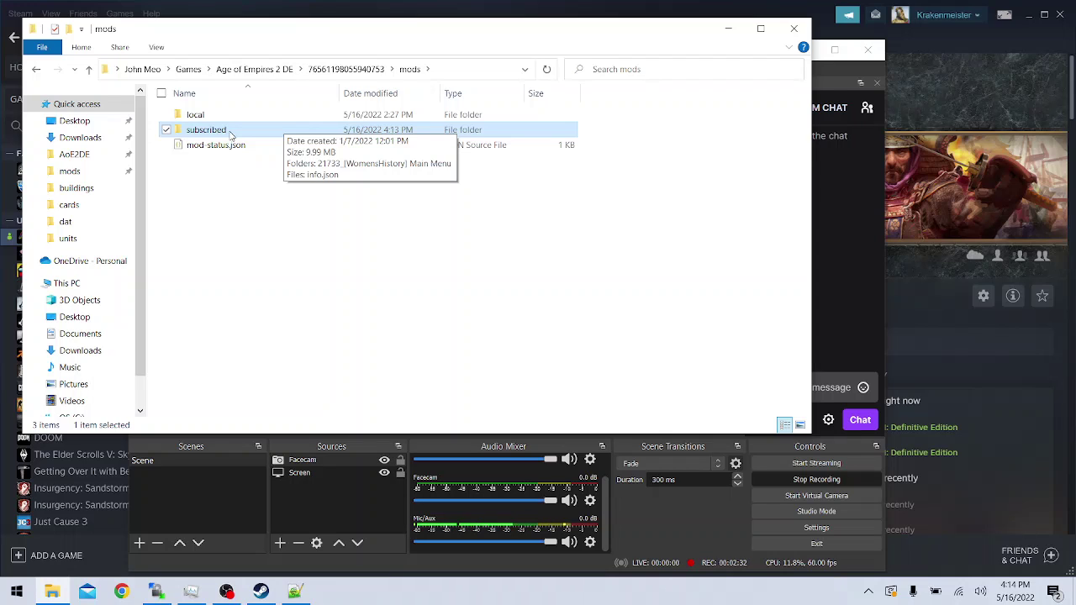
click(238, 113)
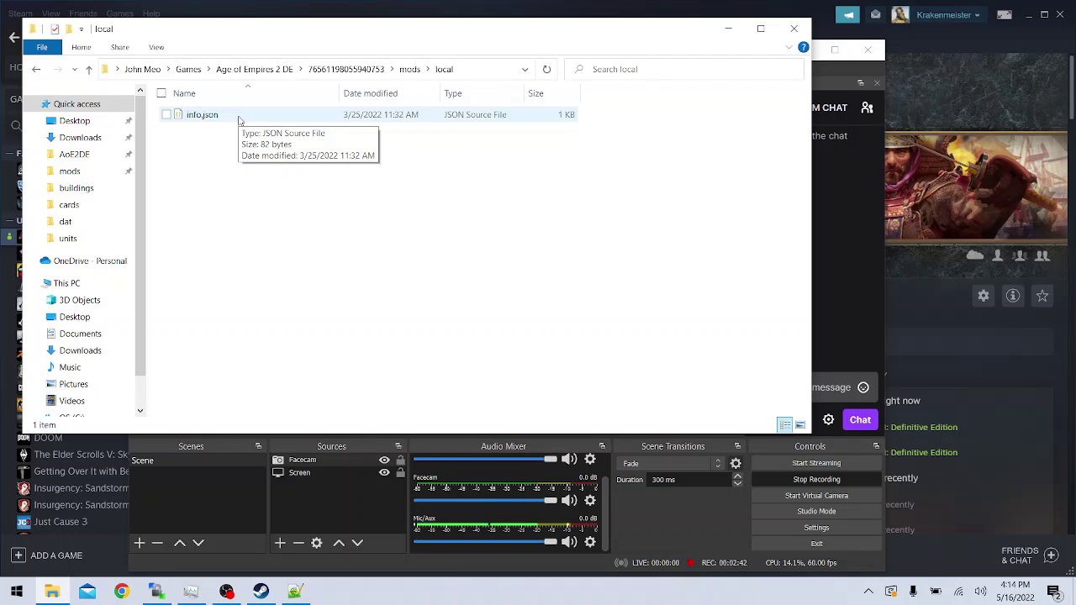
click(78, 179)
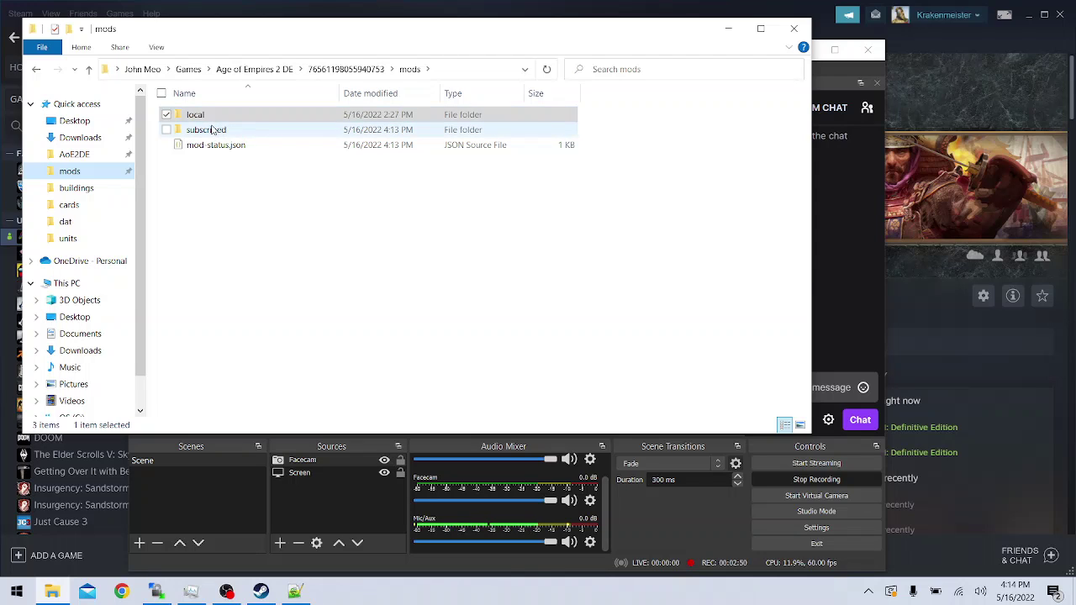
mouse_move(212, 130)
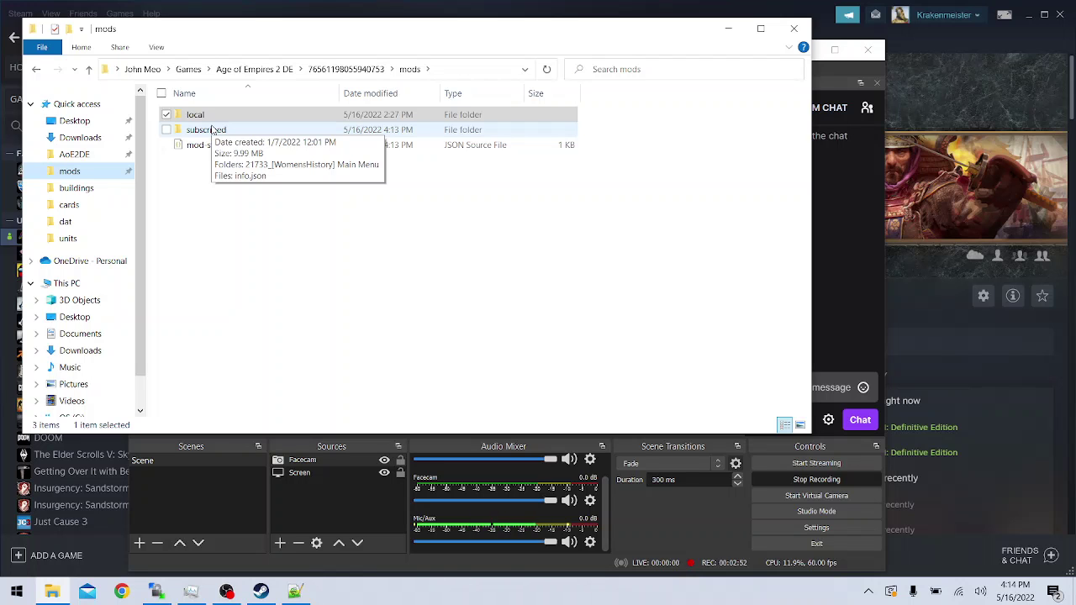
click(920, 36)
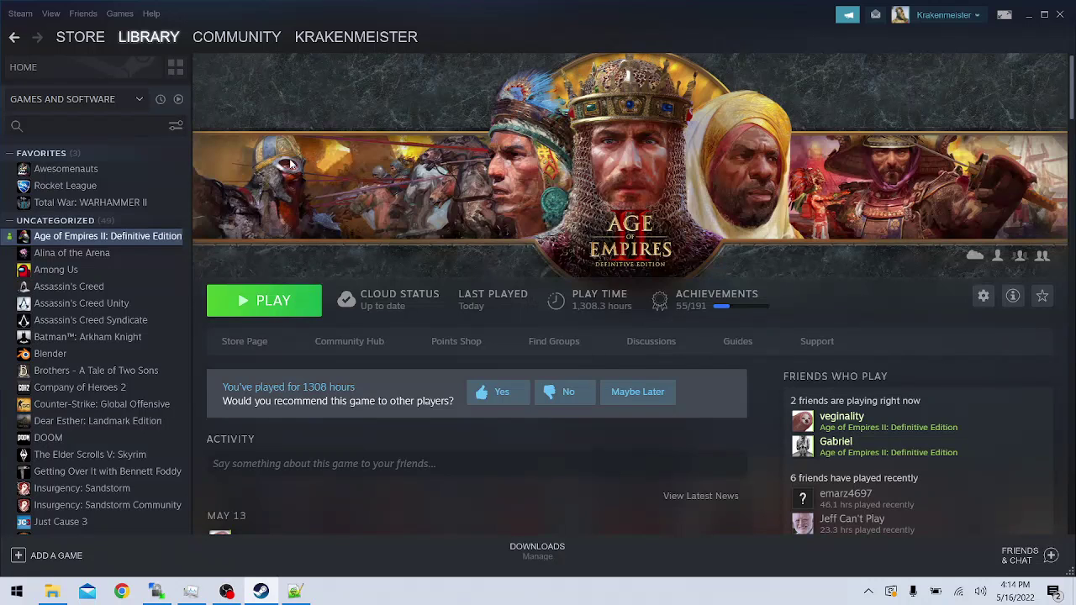
- Open Age of Empires II's install folder via Steam's Manage > Browse local files
right_click(125, 240)
mouse_move(191, 312)
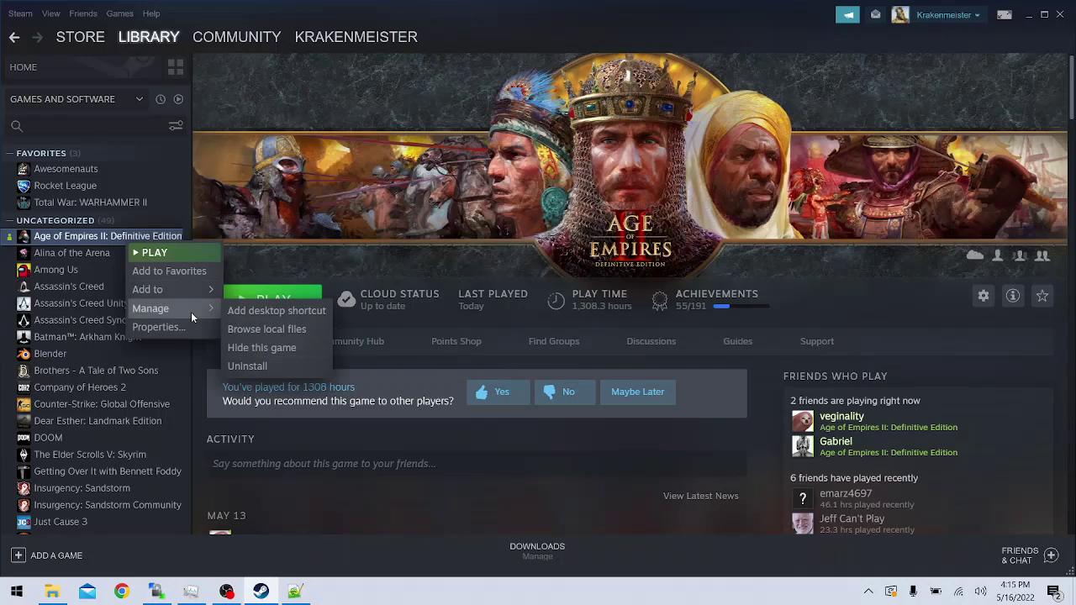
click(267, 329)
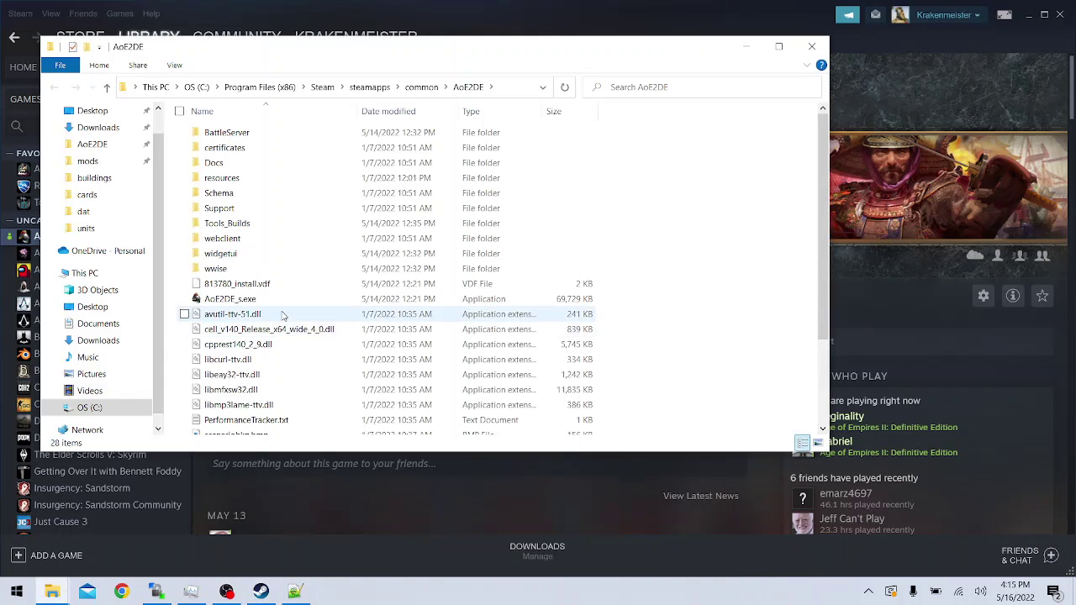
- Navigate to AoE2DE\resources\_common\wpfg\resources\mainmenu and open the original mainmenu_bg.jpg
scroll(325, 192, down, 2)
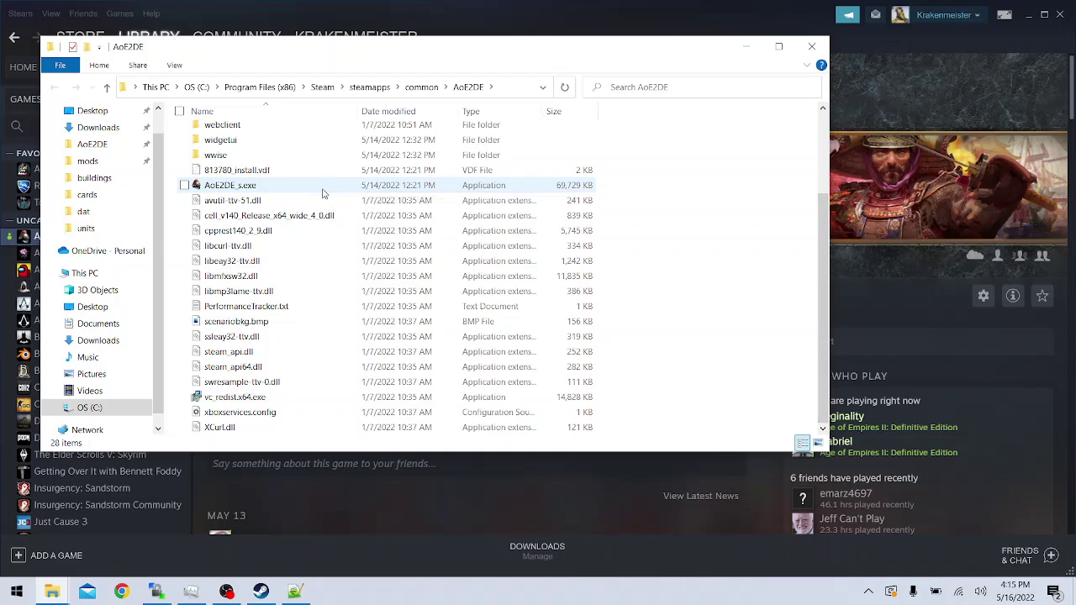
scroll(322, 200, up, 2)
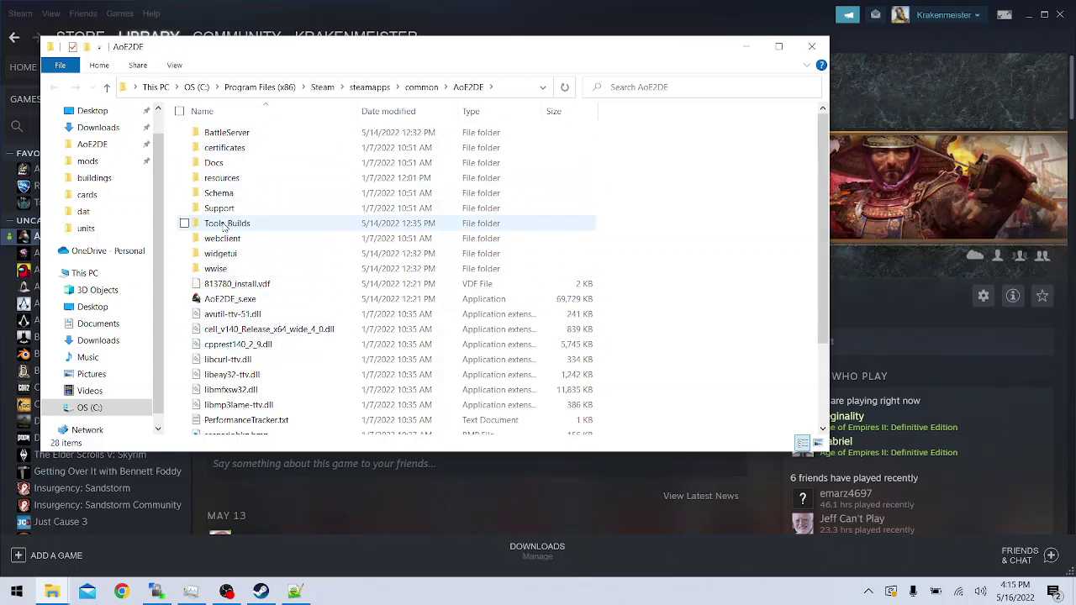
click(104, 150)
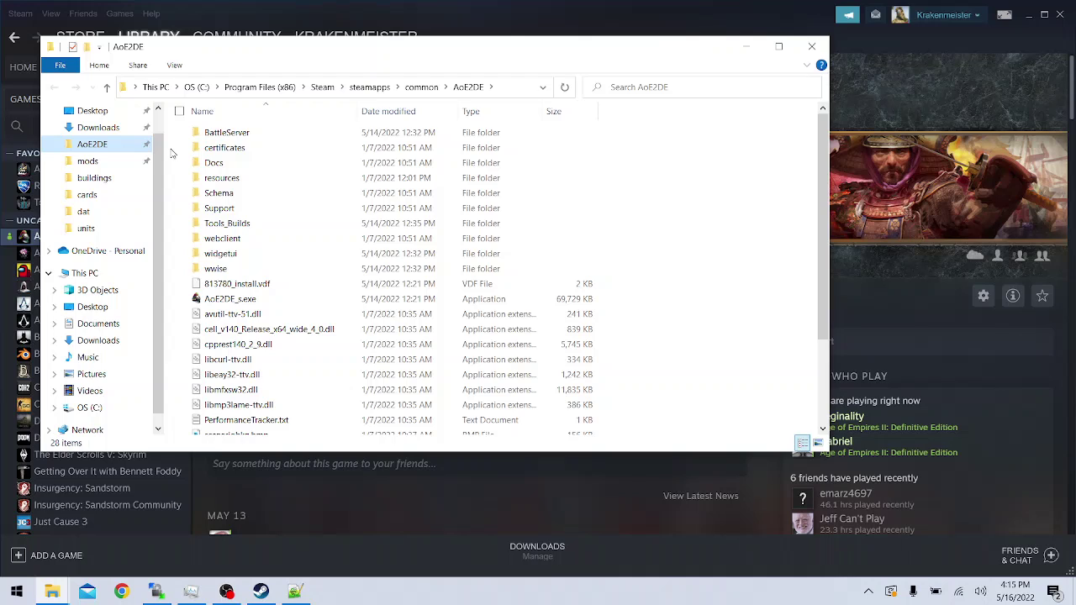
double_click(235, 179)
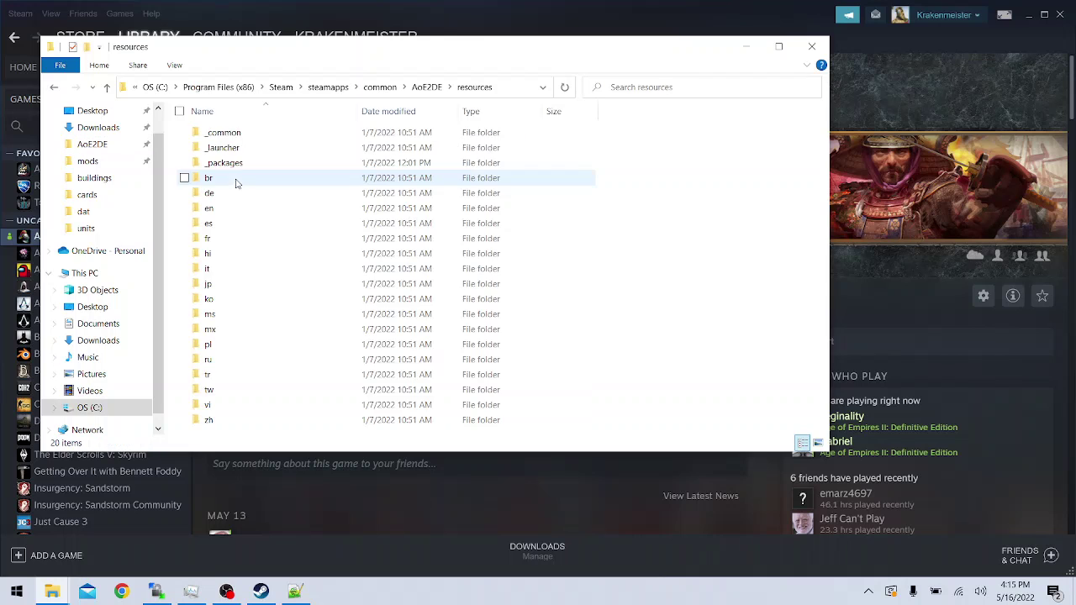
double_click(233, 134)
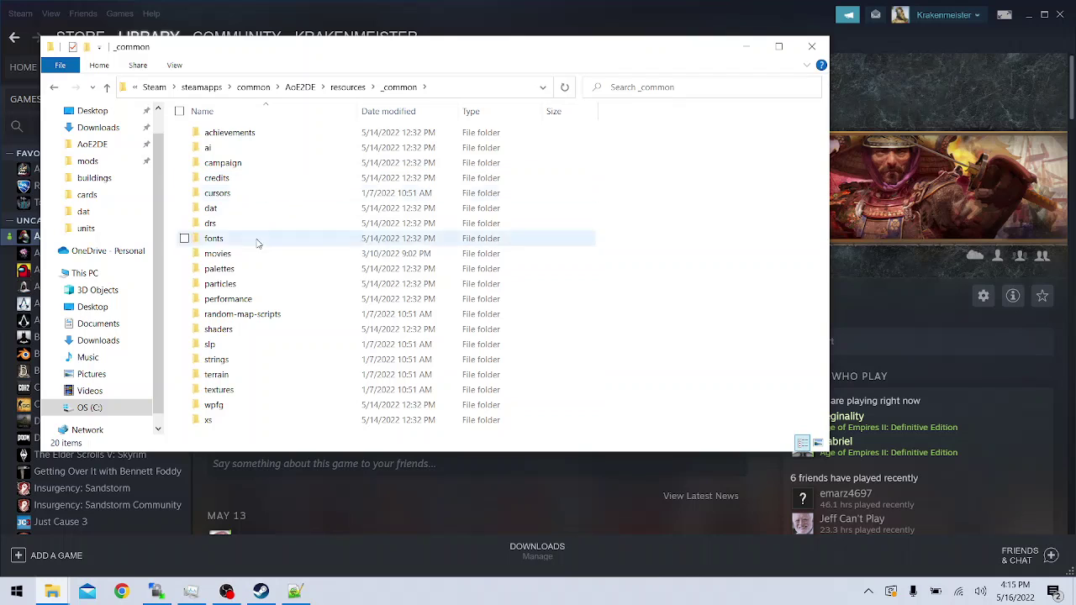
double_click(235, 407)
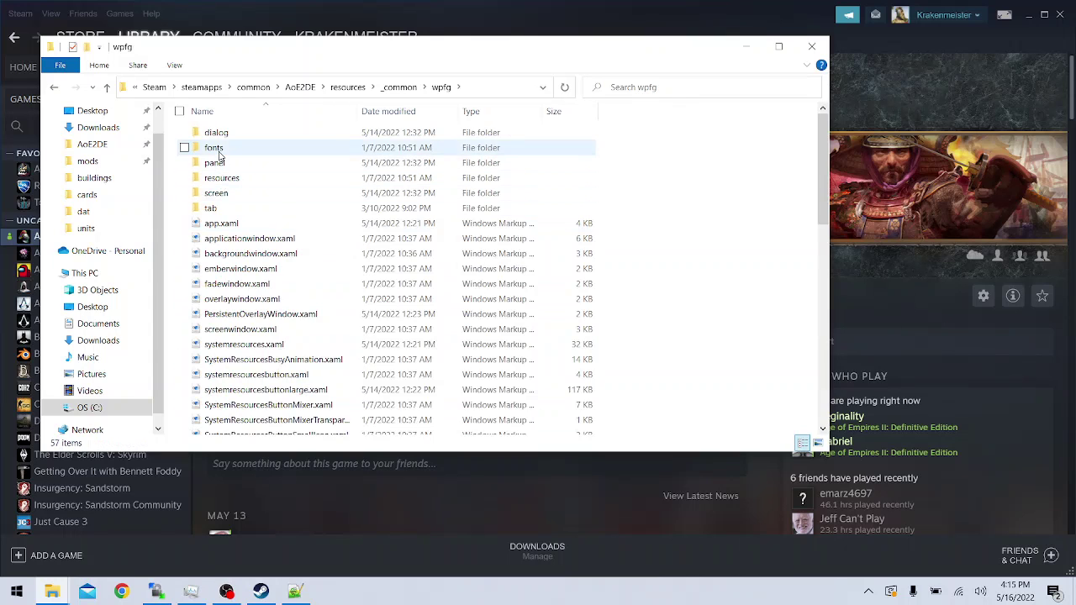
double_click(226, 178)
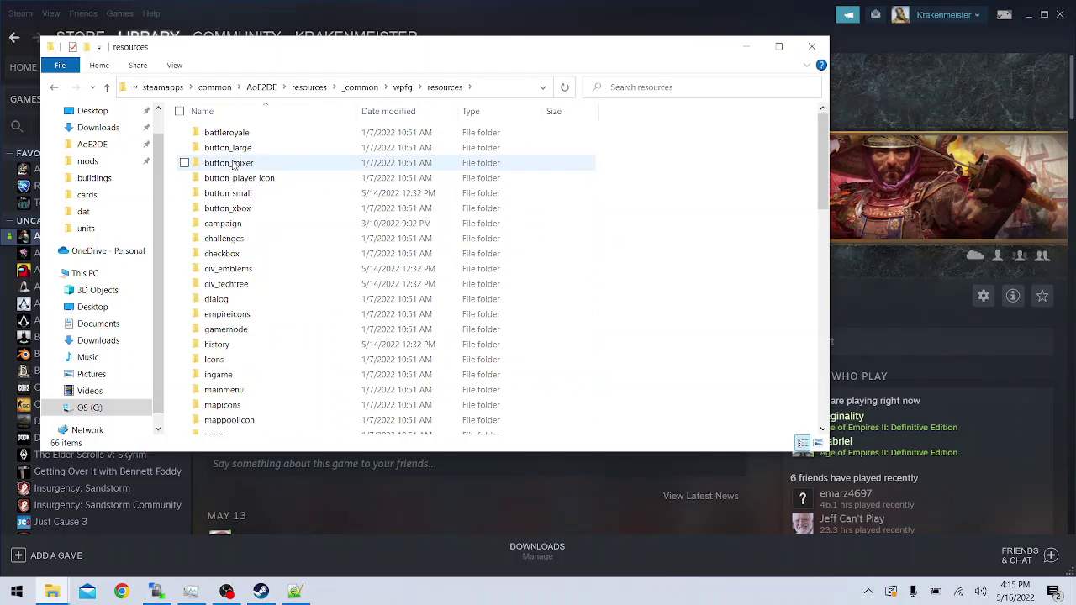
double_click(242, 389)
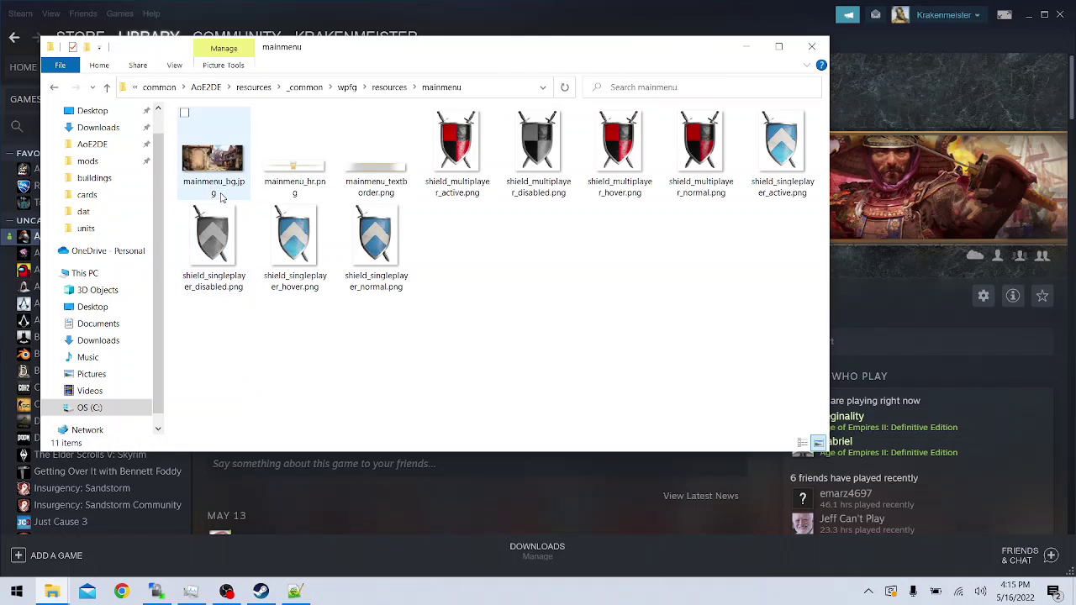
mouse_move(223, 193)
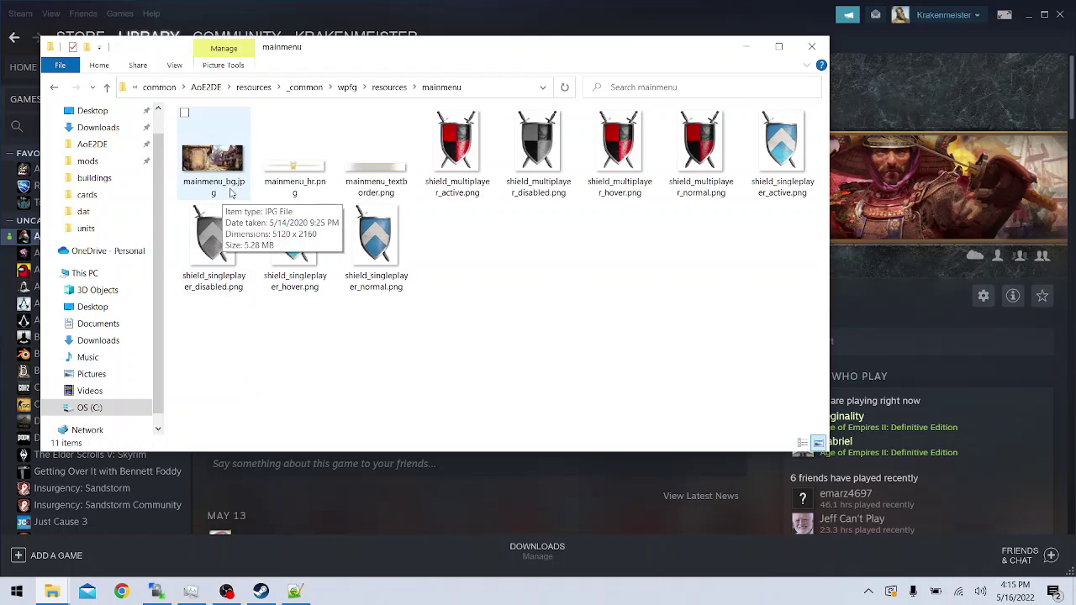
click(228, 159)
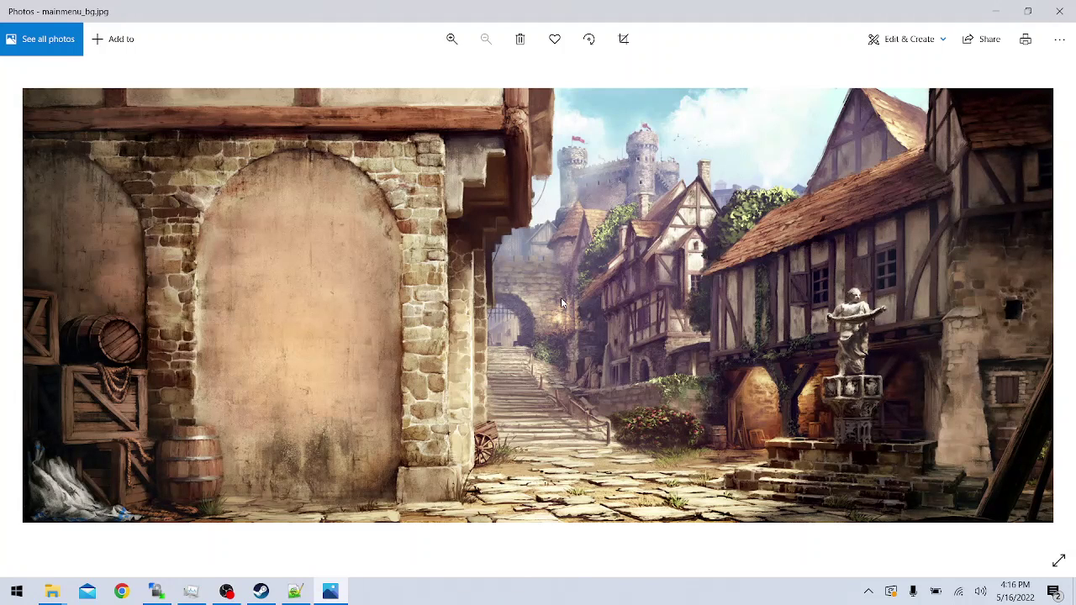
- Close Photos after viewing the original town-scene background
click(1060, 11)
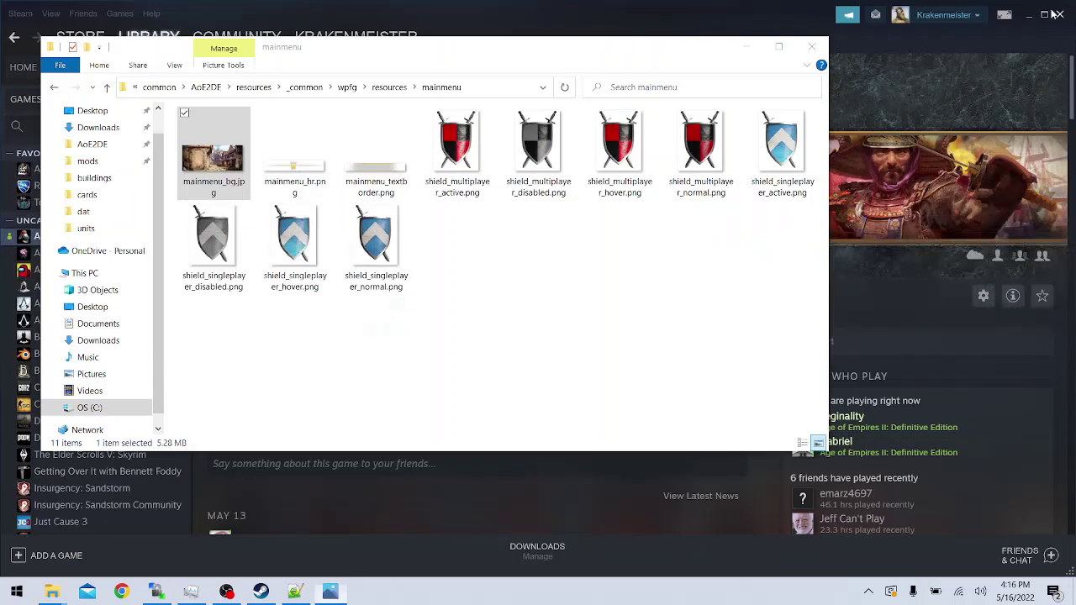